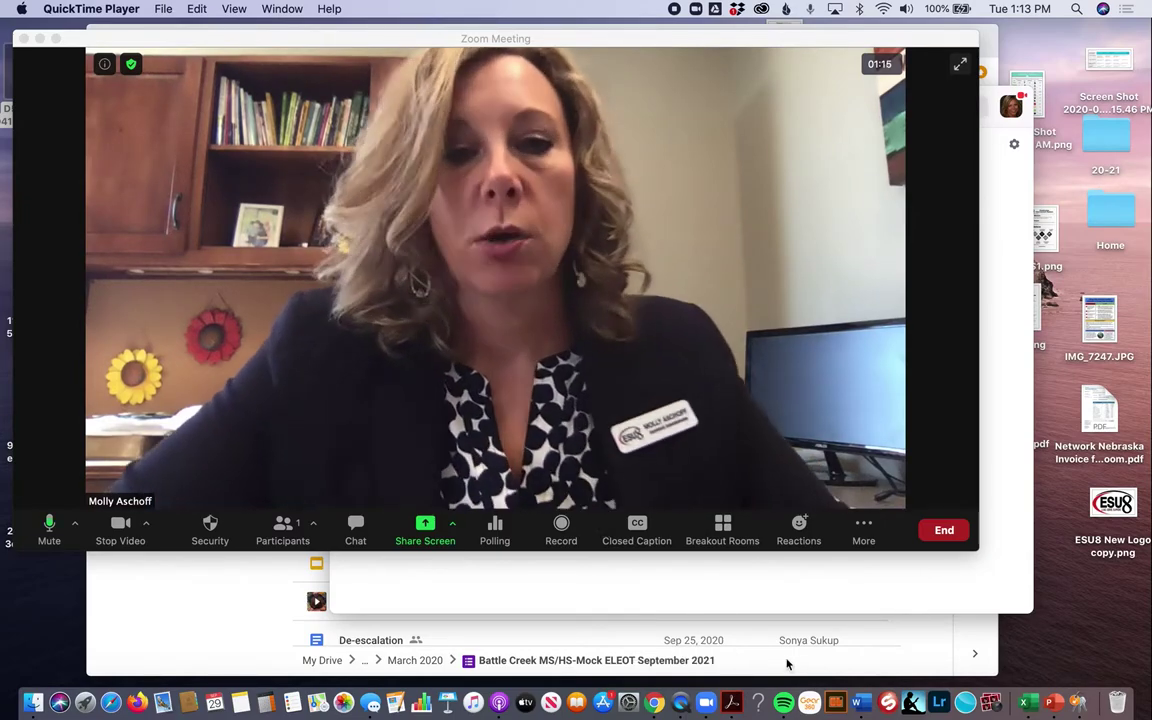
Record a short clip of the meeting on this computer, and end the meeting for all participants.
left_click(561, 528)
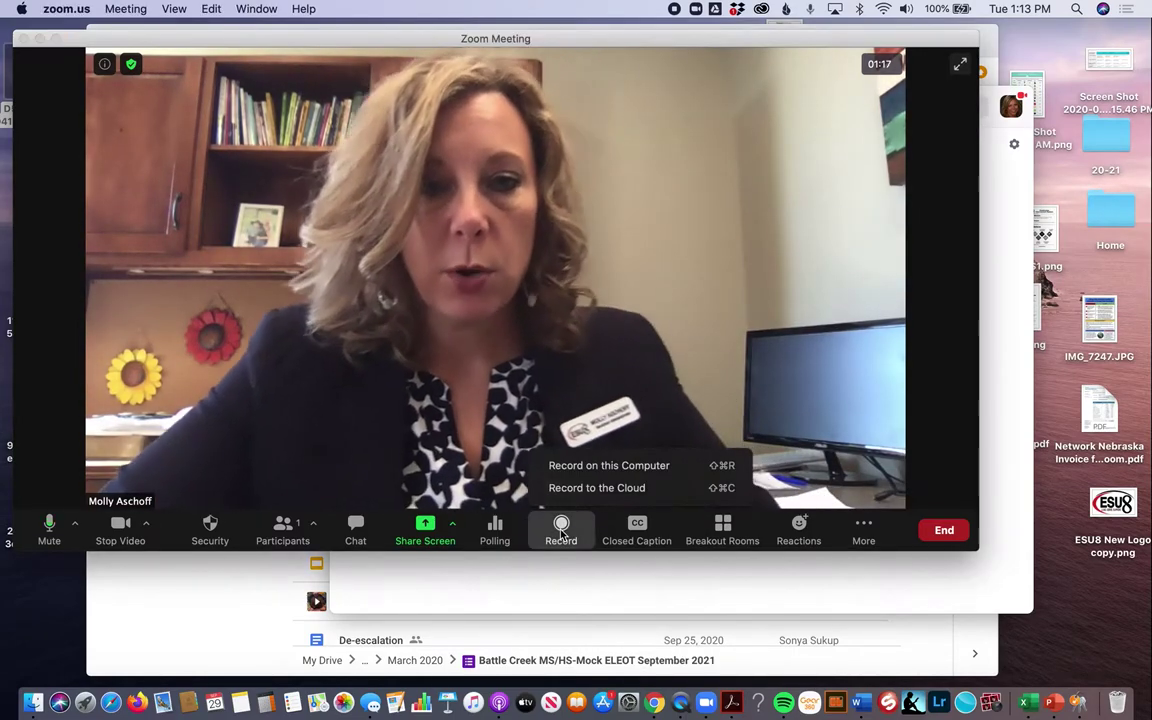
left_click(659, 463)
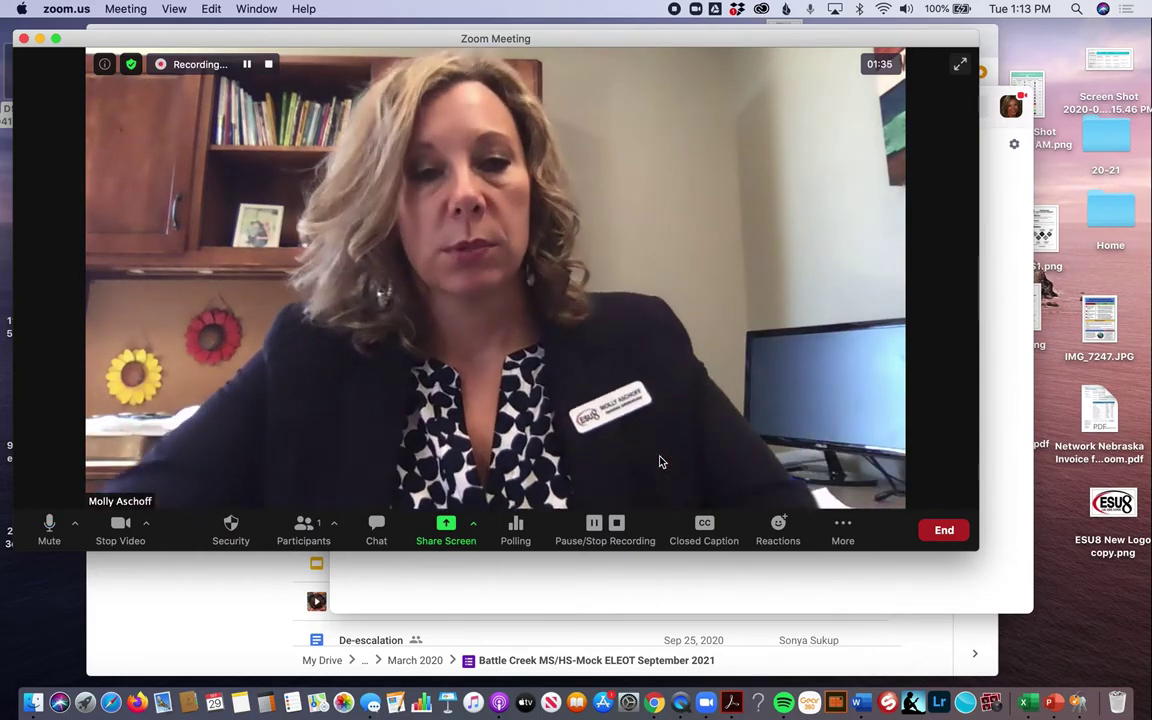
left_click(616, 522)
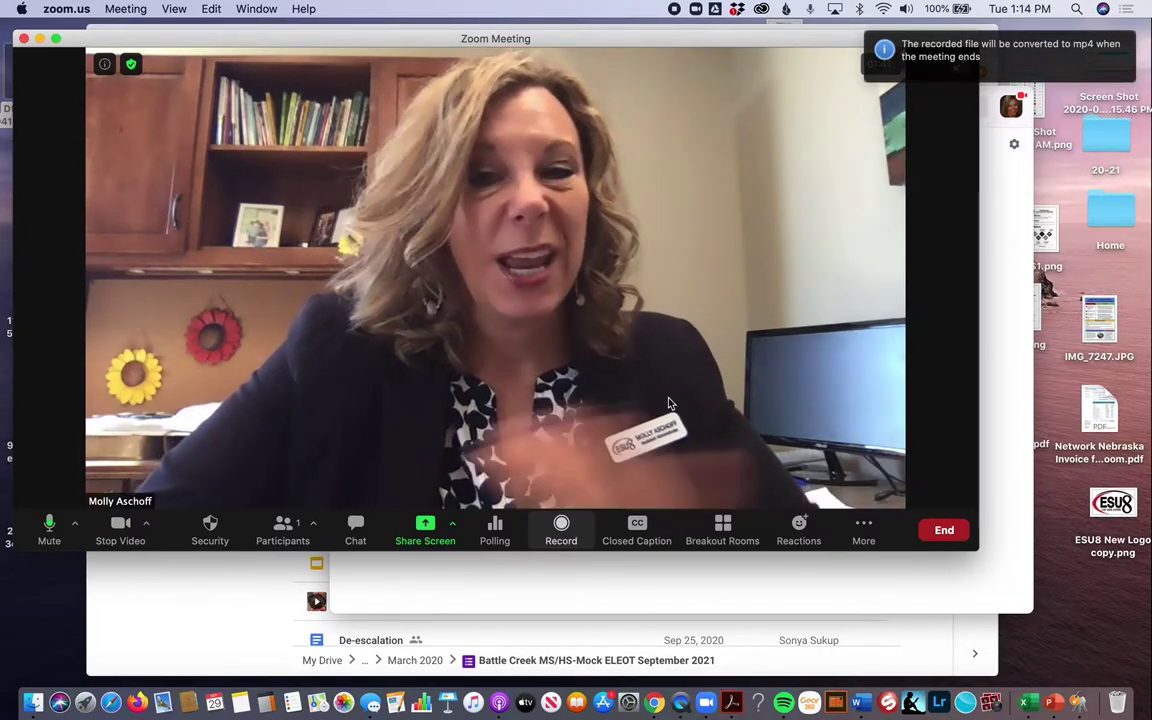
left_click(944, 530)
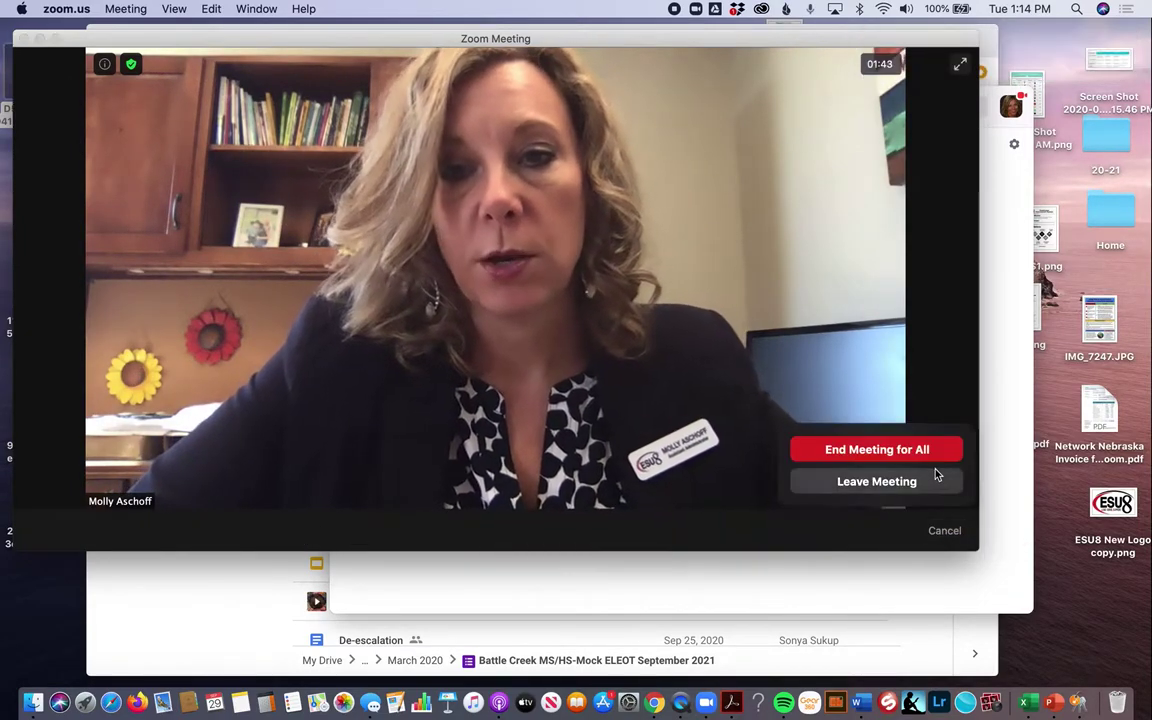
left_click(925, 450)
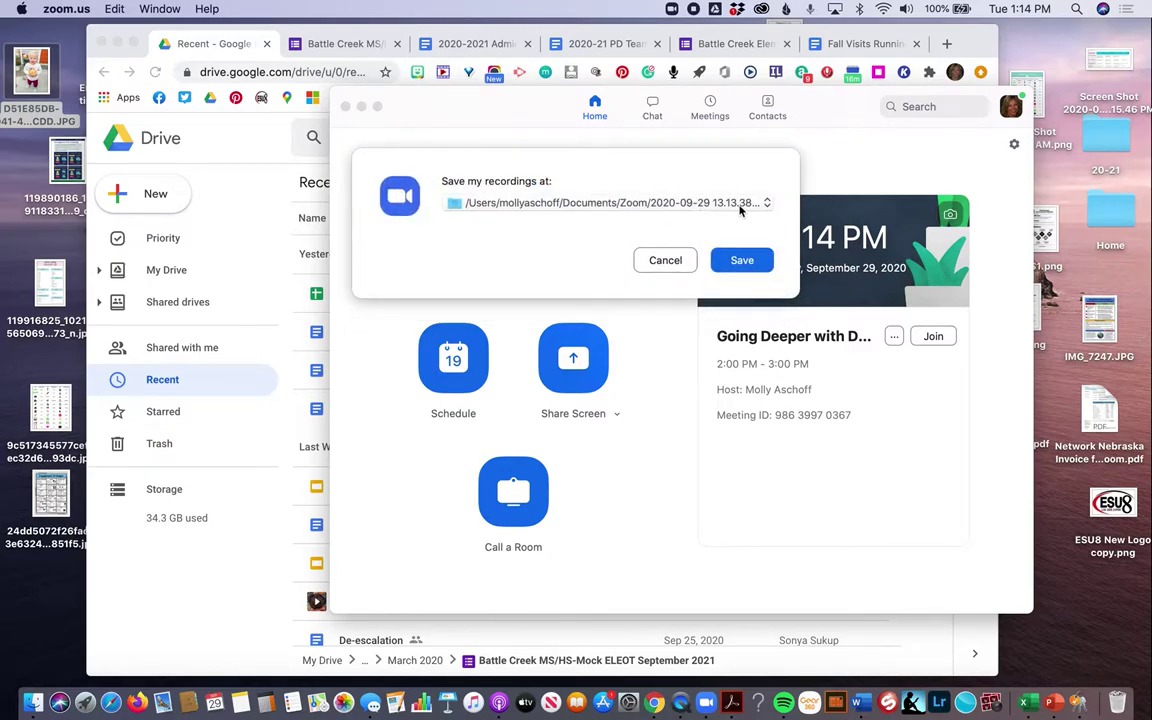
Save the meeting recording to a new Desktop folder named Recordings.
left_click(767, 205)
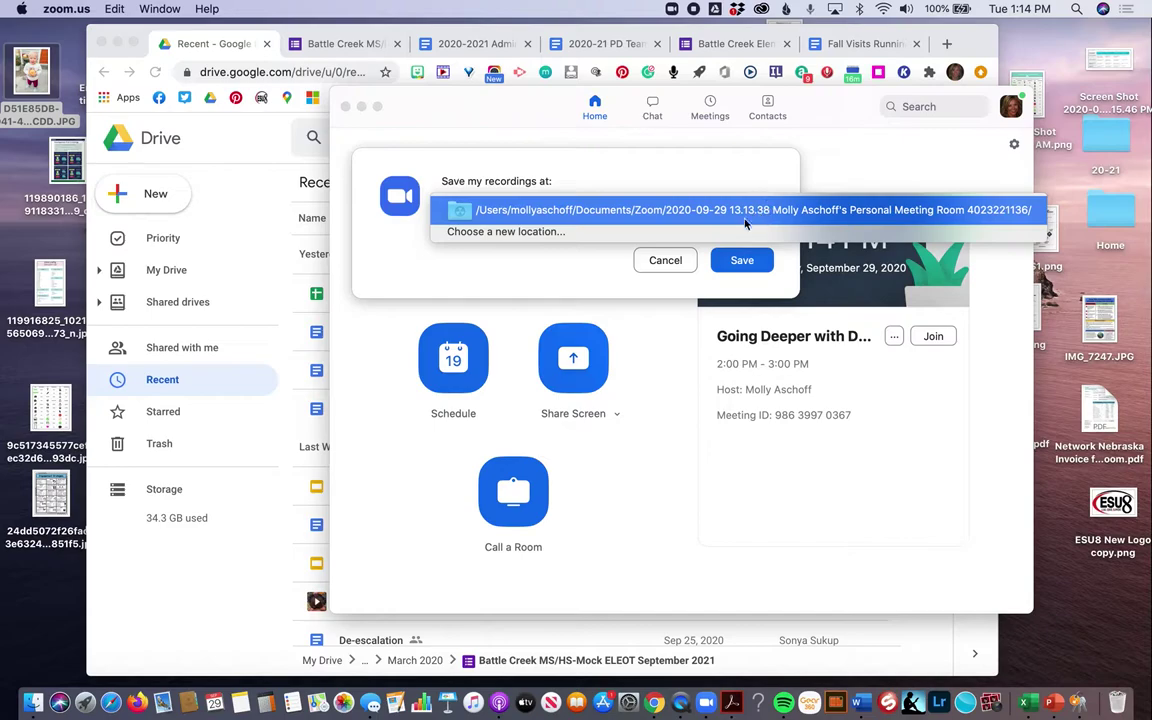
left_click(733, 233)
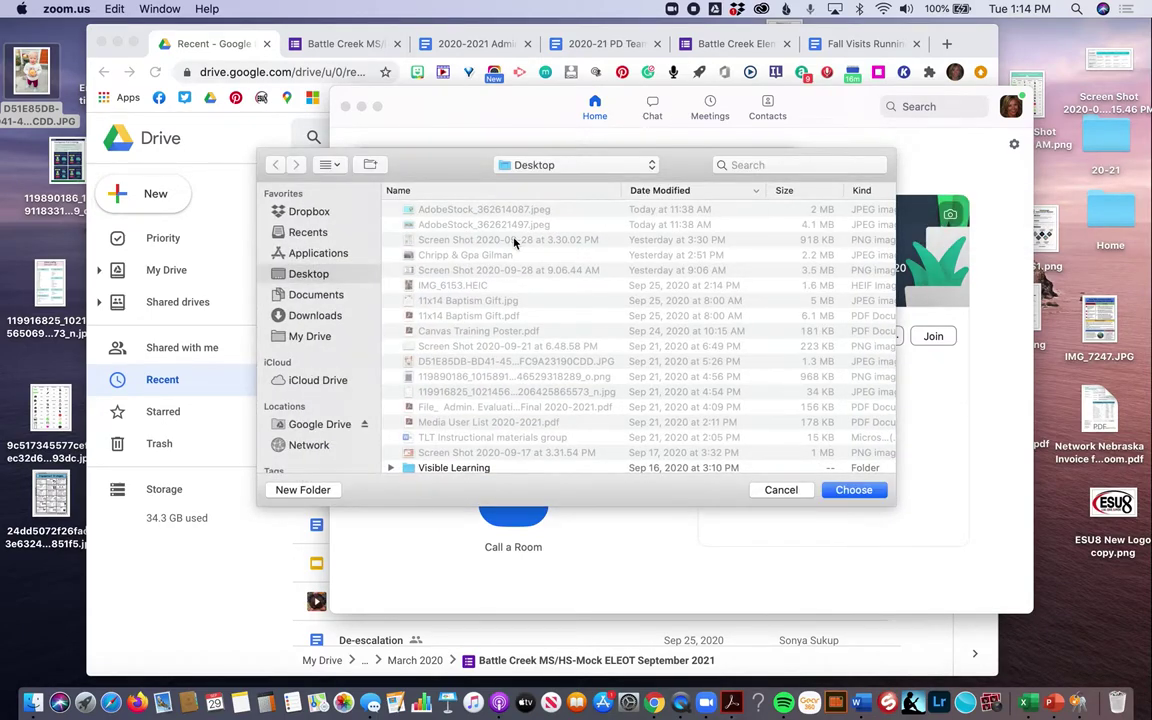
left_click(306, 490)
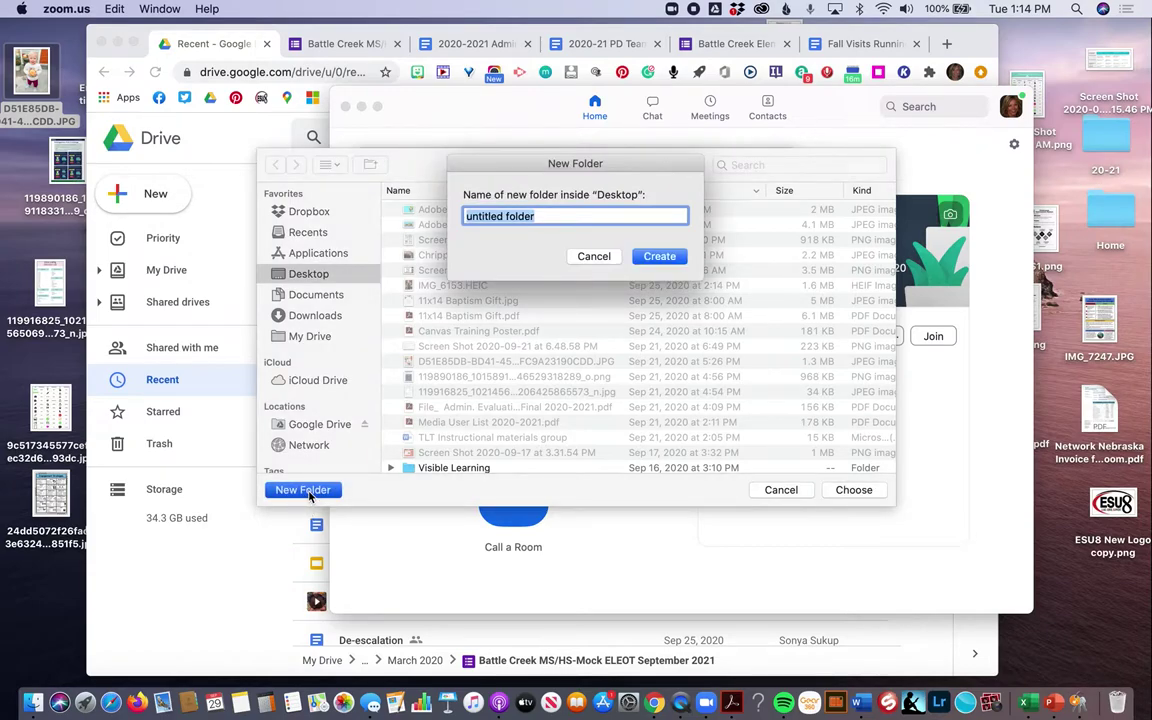
type("Recordings")
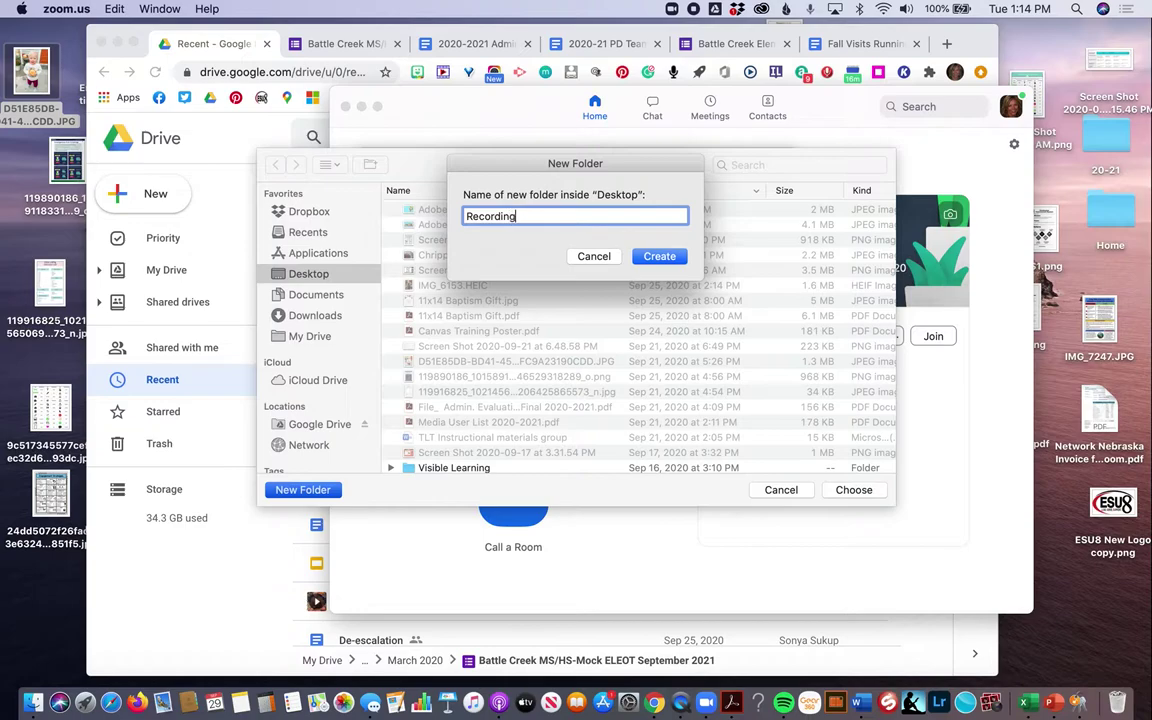
left_click(671, 261)
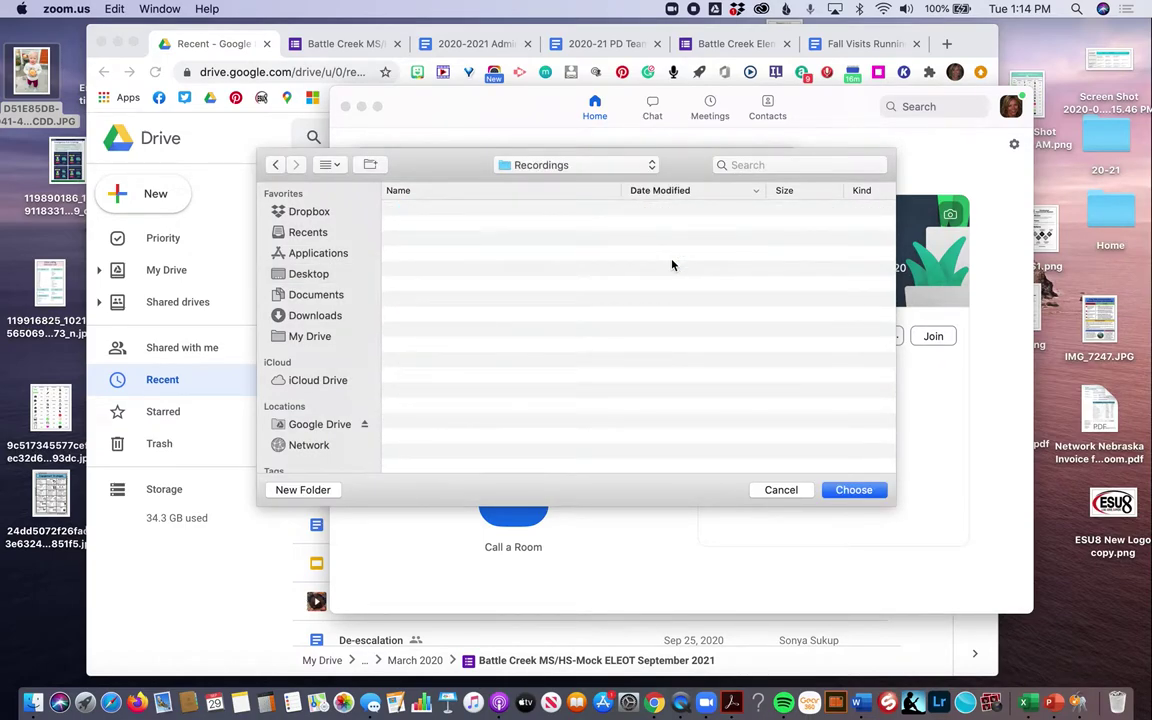
left_click(851, 490)
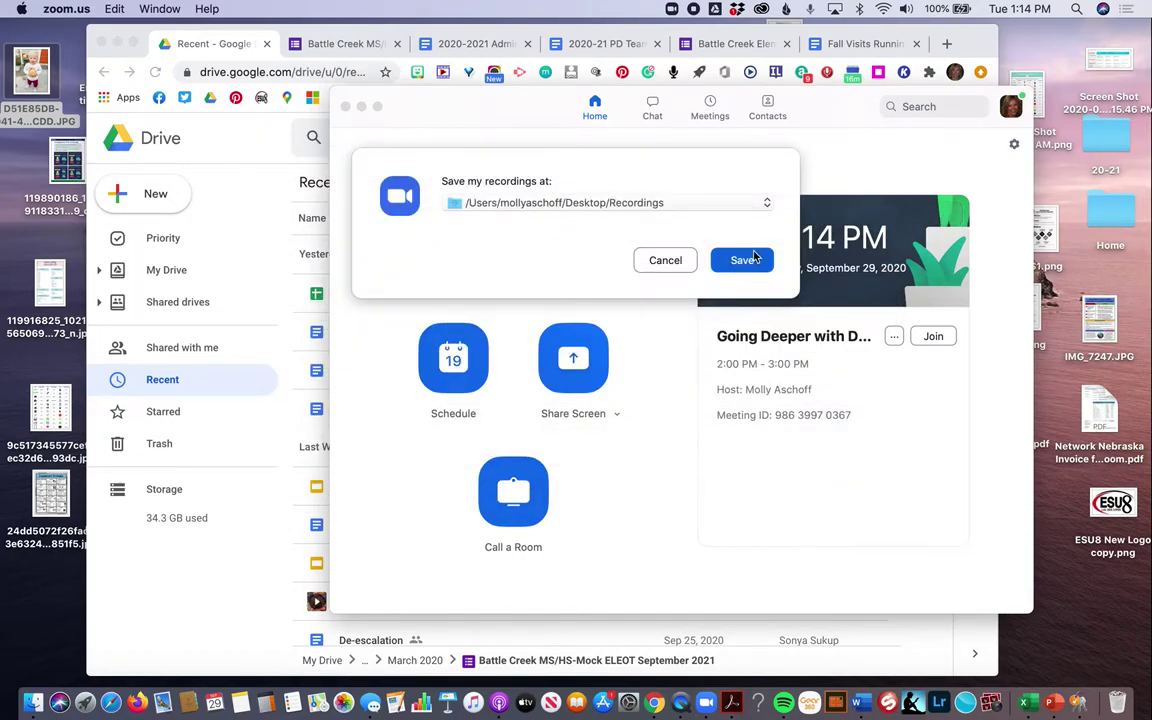
left_click(750, 262)
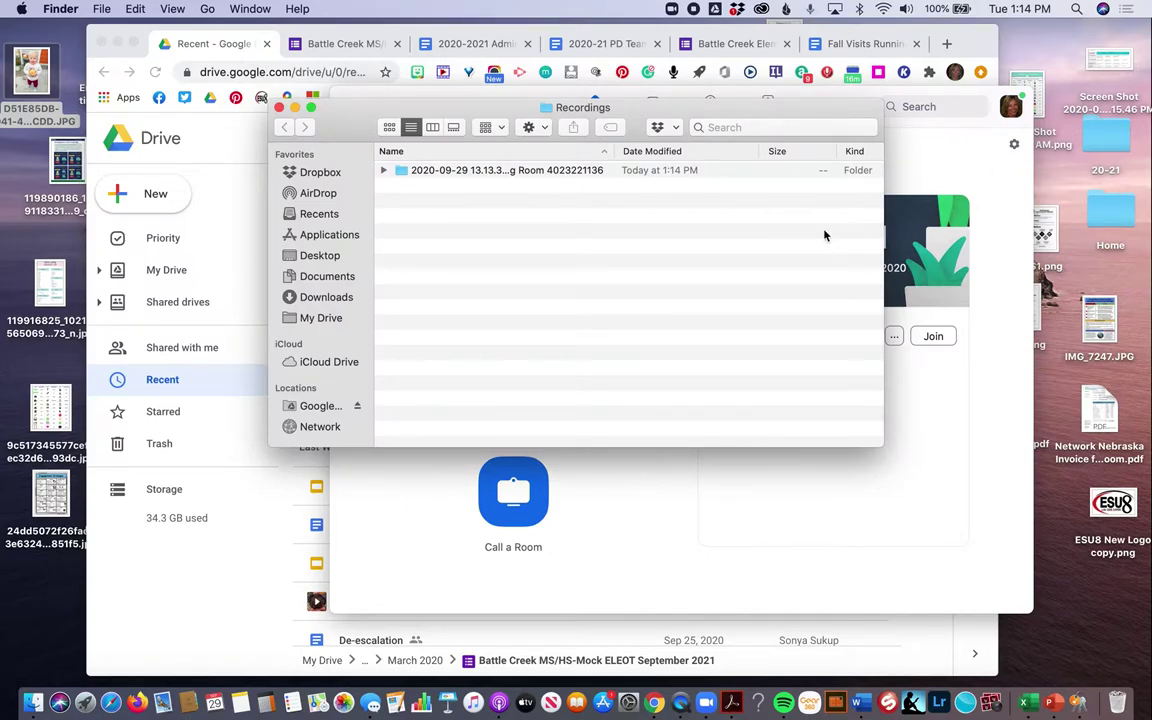
Rename the video file zoom_0.mp4 in the meeting's recording folder as "9/29 period1", keeping the mp4 extension.
left_click(383, 172)
left_click(383, 172)
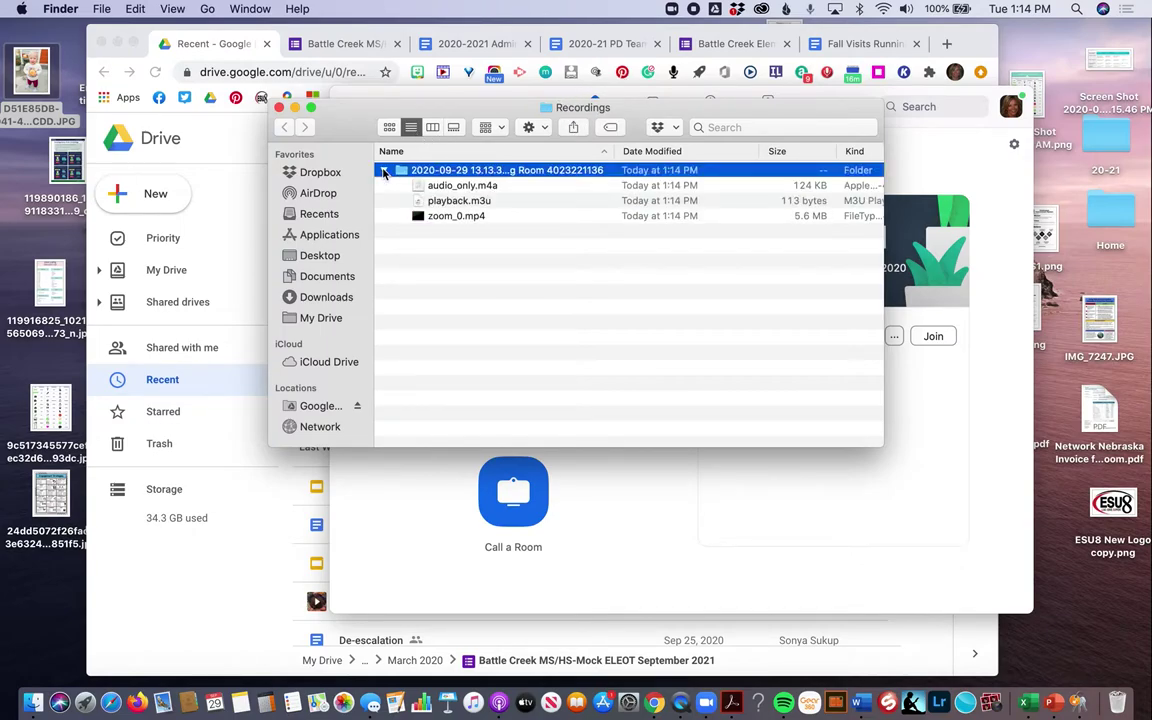
left_click(458, 218)
key("Return")
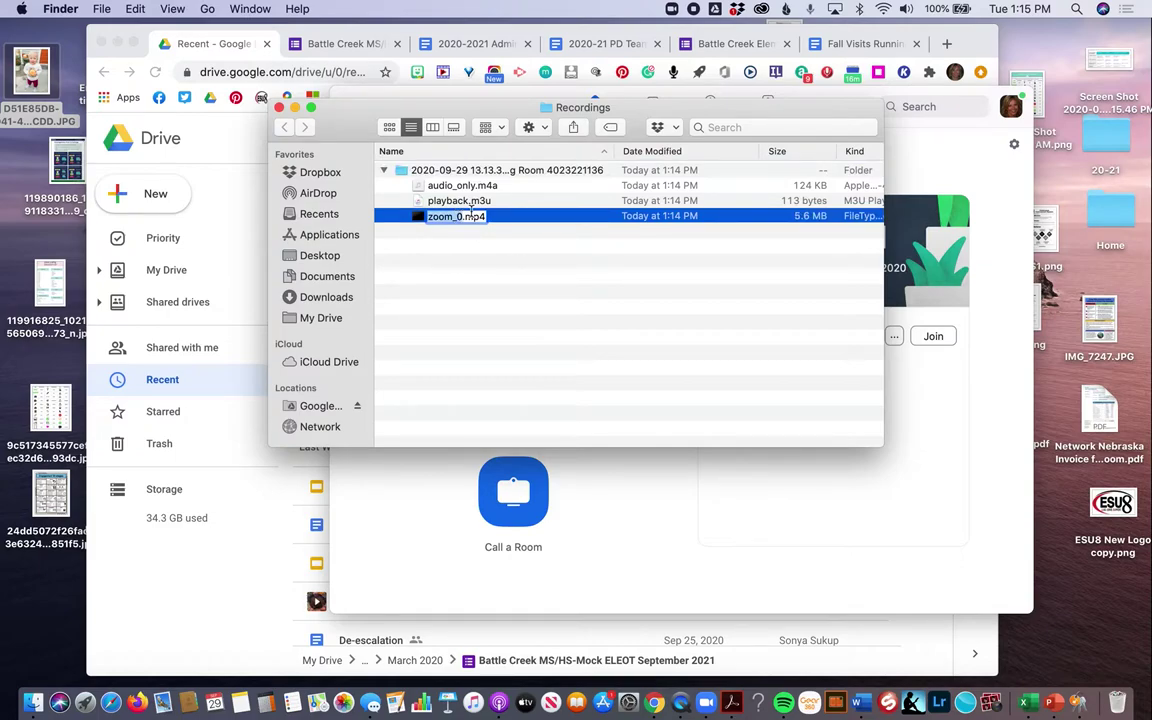
type("9/")
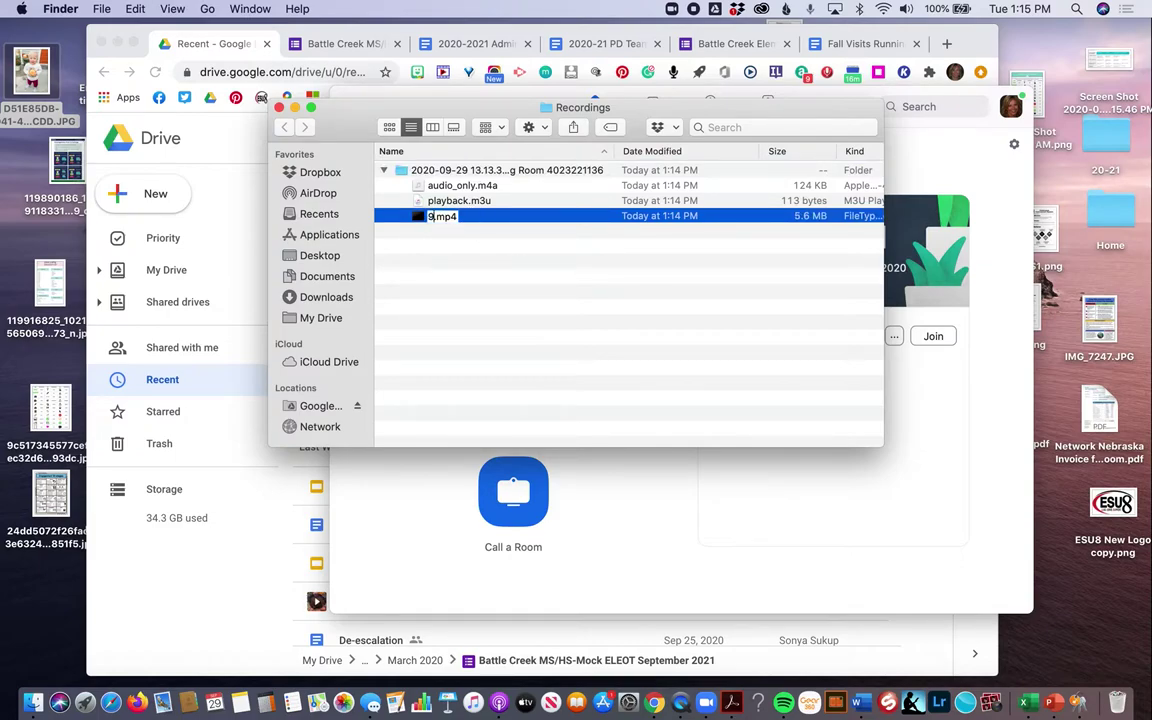
type("2")
type("9")
type(" period")
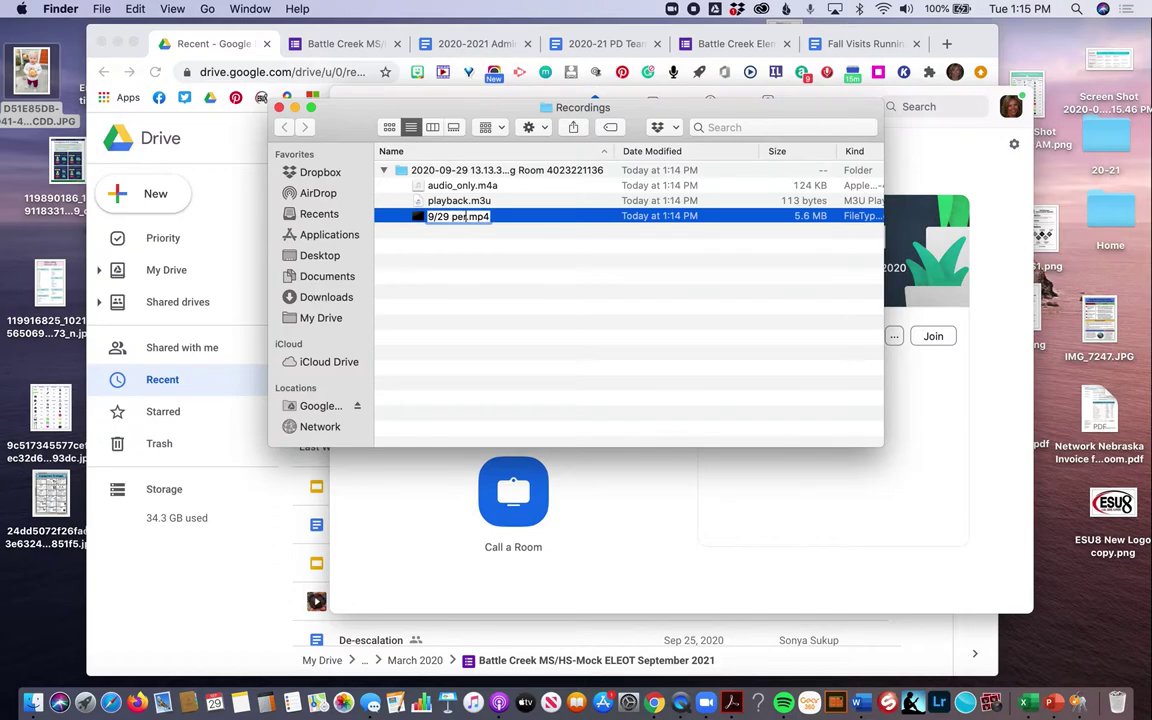
type("1")
key("Return")
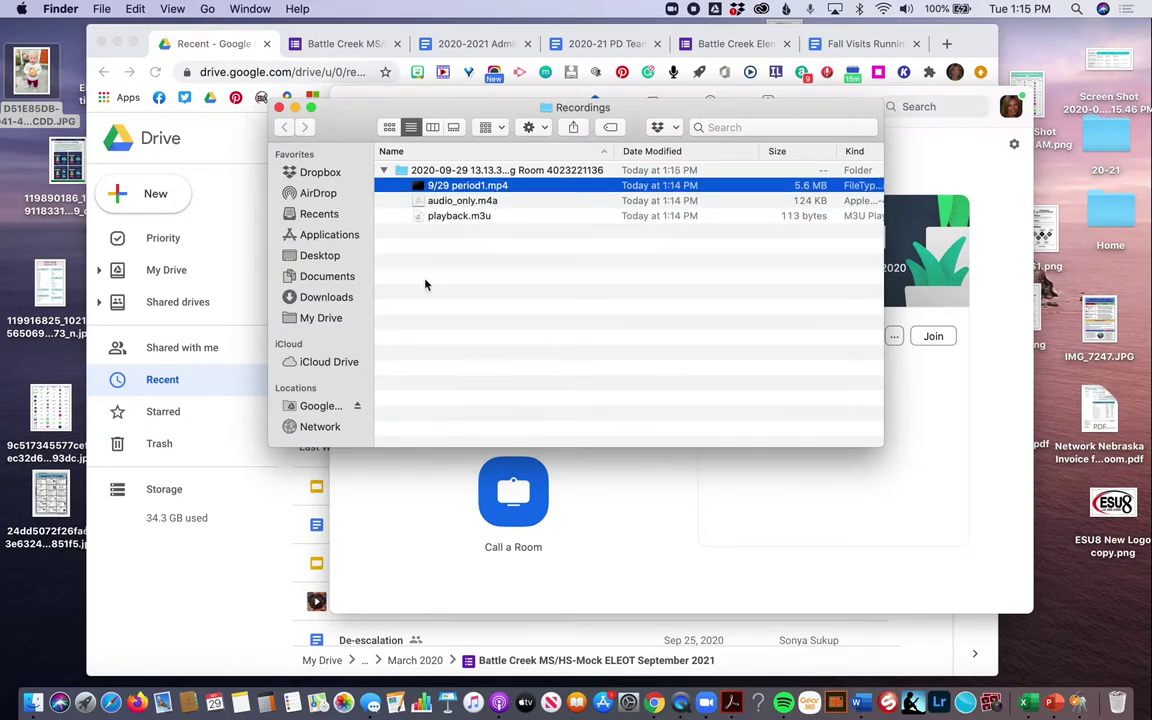
Switch to Google Drive in Chrome and create a new folder named Class Recordings.
left_click(233, 44)
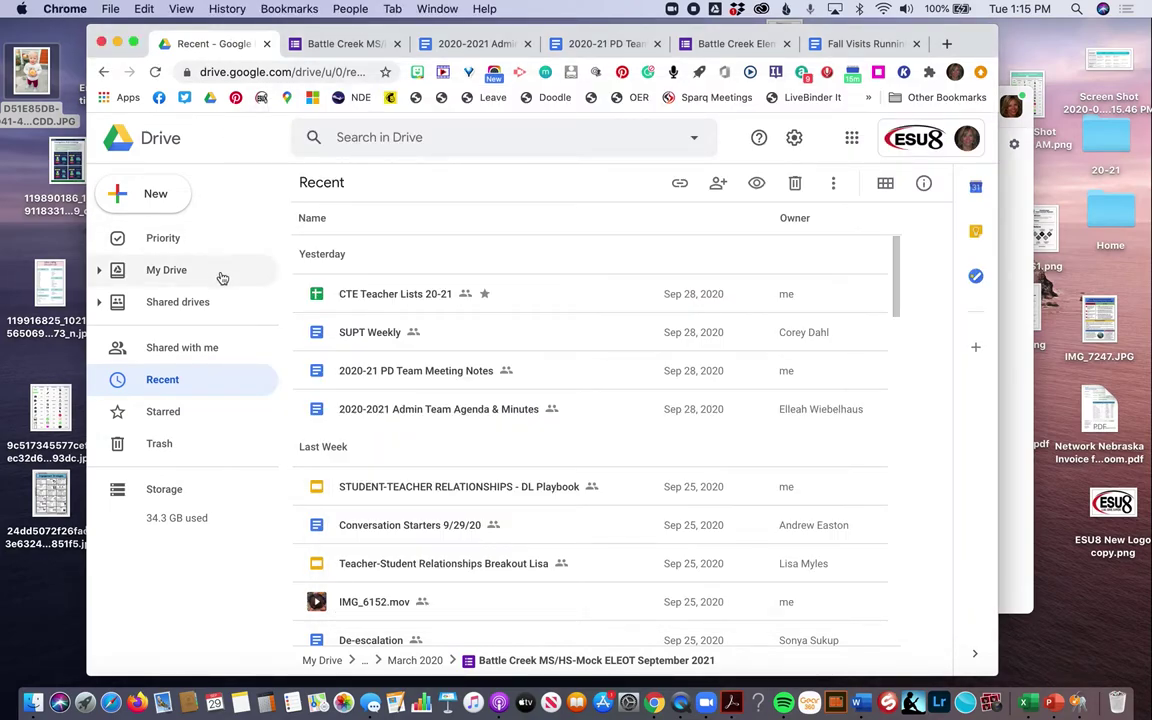
left_click(152, 196)
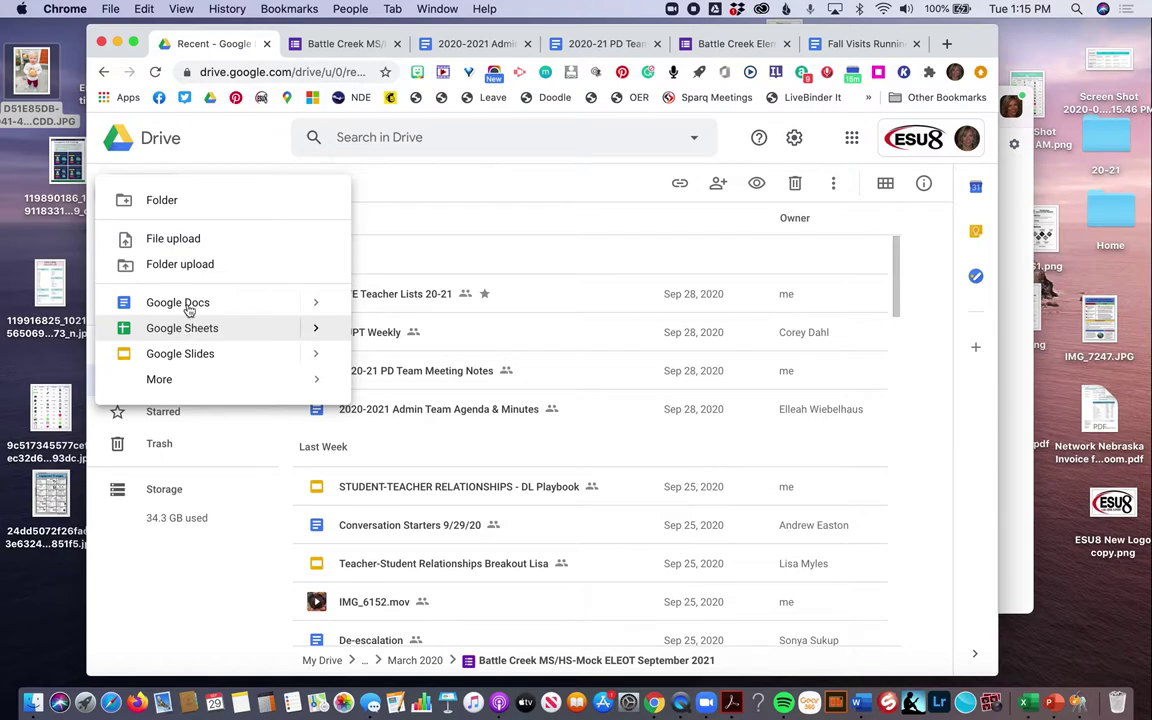
left_click(165, 204)
type("Recordings")
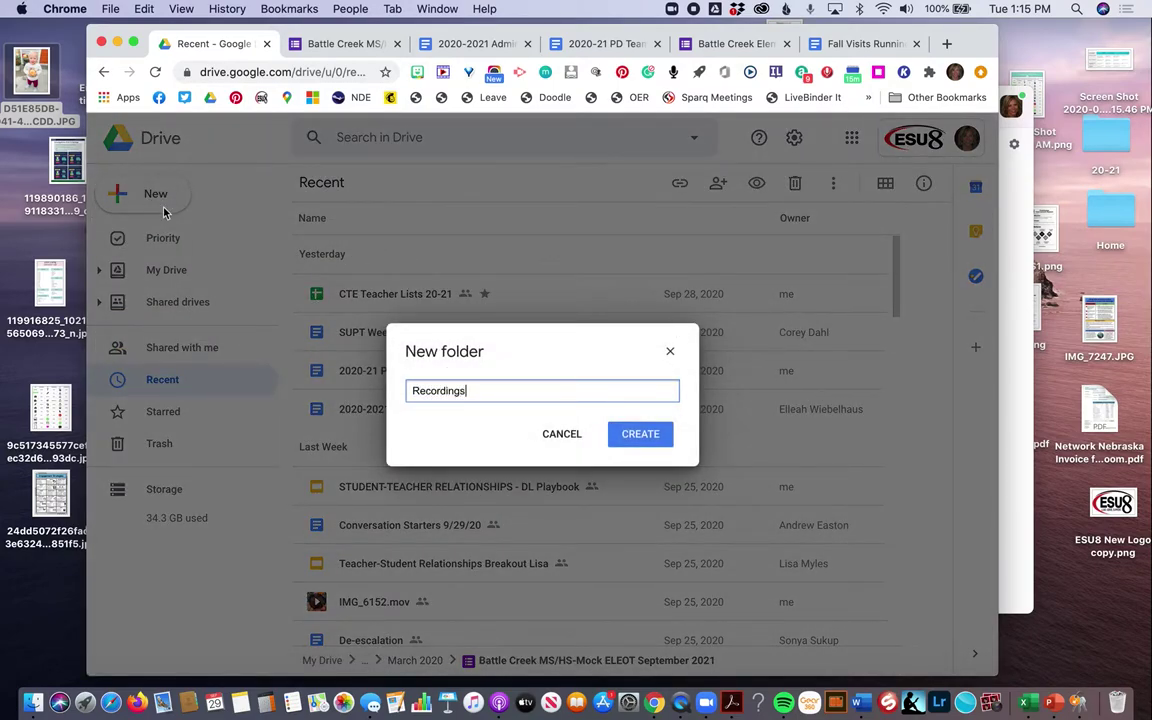
left_click(411, 391)
type("Class")
left_click(640, 436)
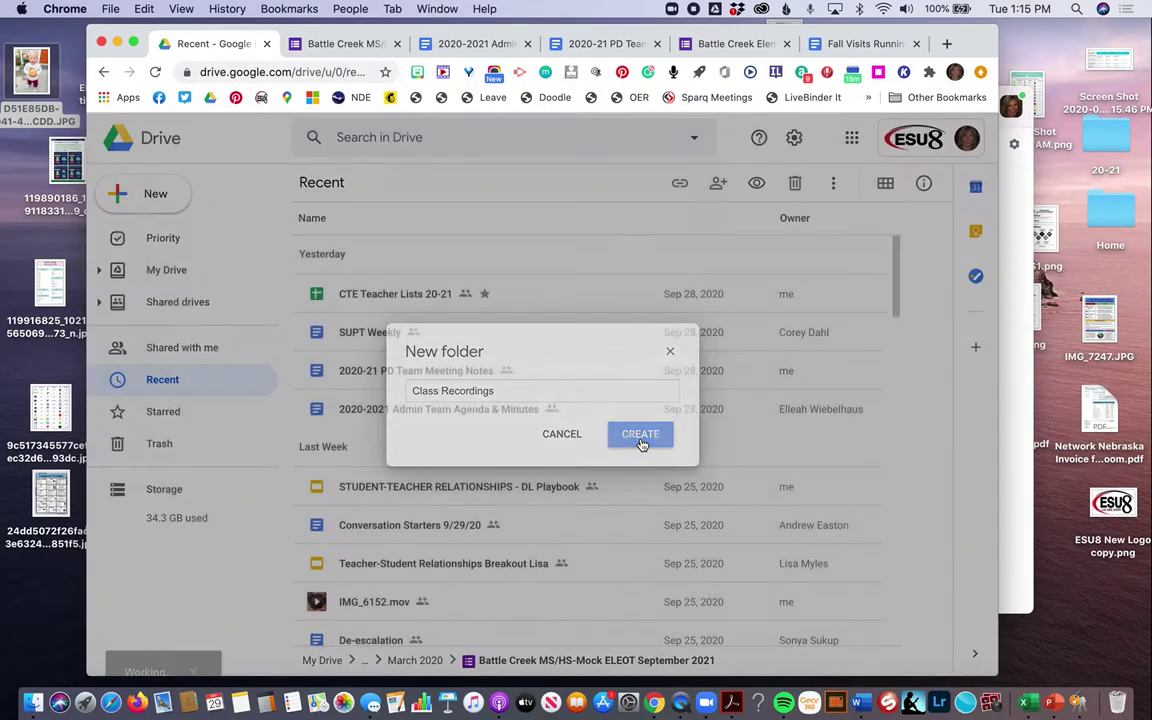
Upload 9/29 period1.mp4 from the Desktop's Recordings folder into the Class Recordings folder in My Drive.
left_click(226, 279)
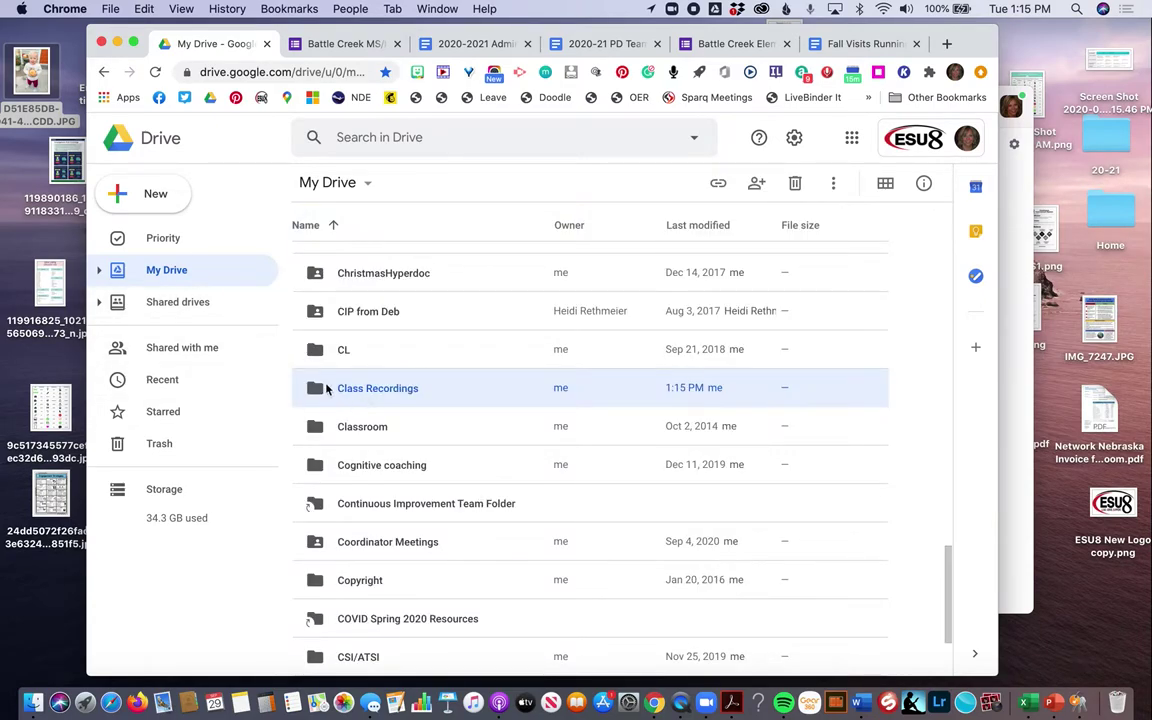
double_click(345, 390)
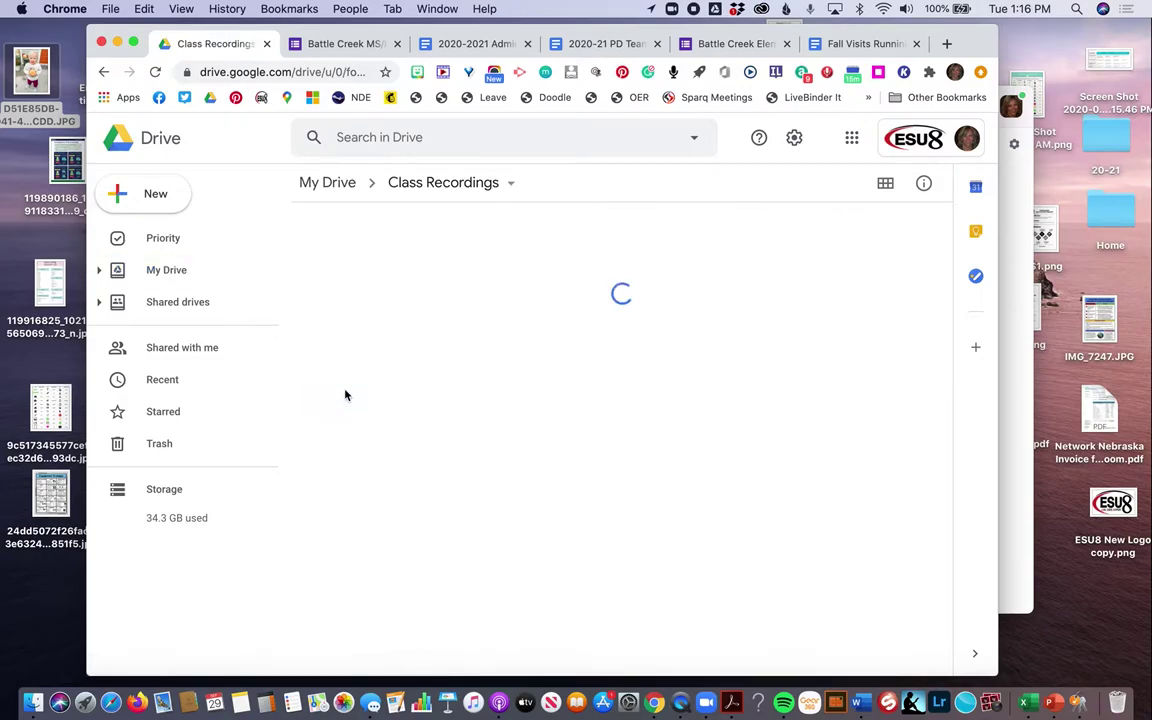
left_click(149, 195)
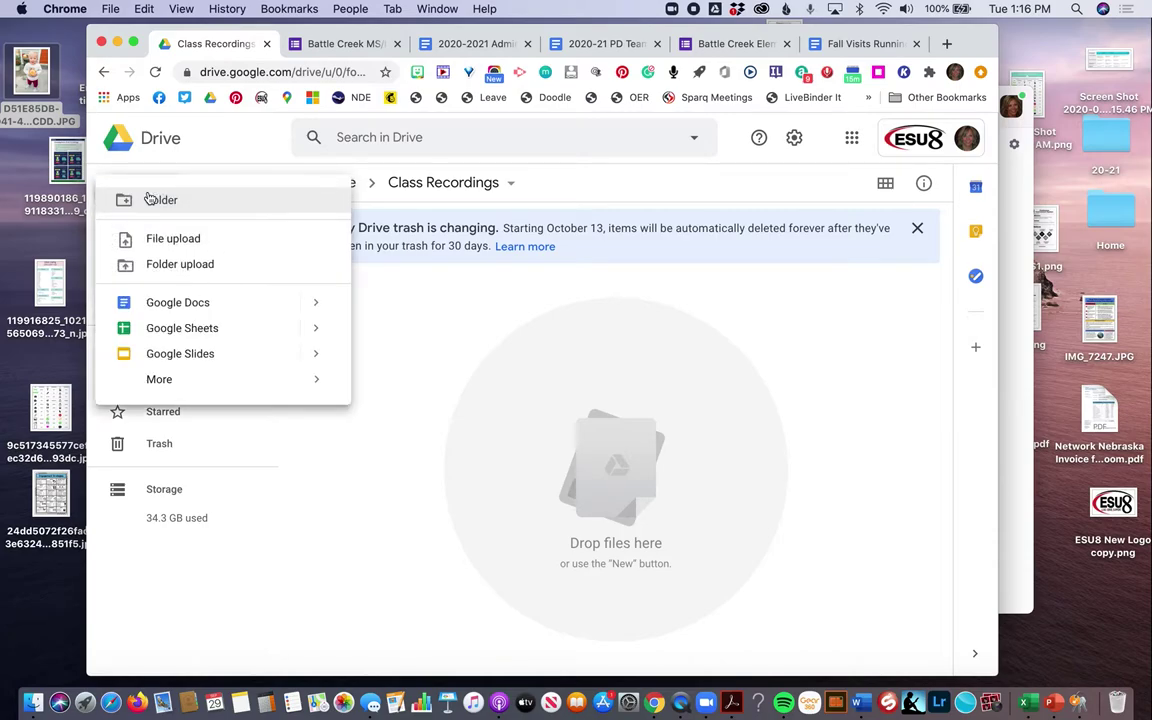
left_click(162, 240)
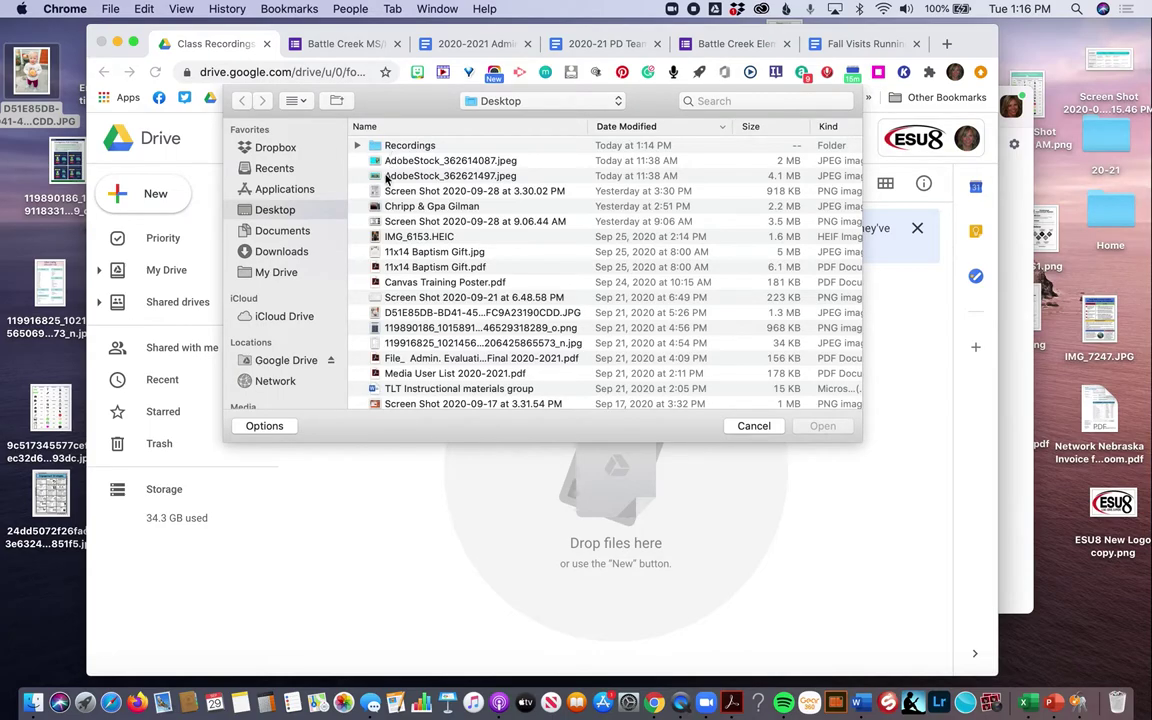
left_click(358, 147)
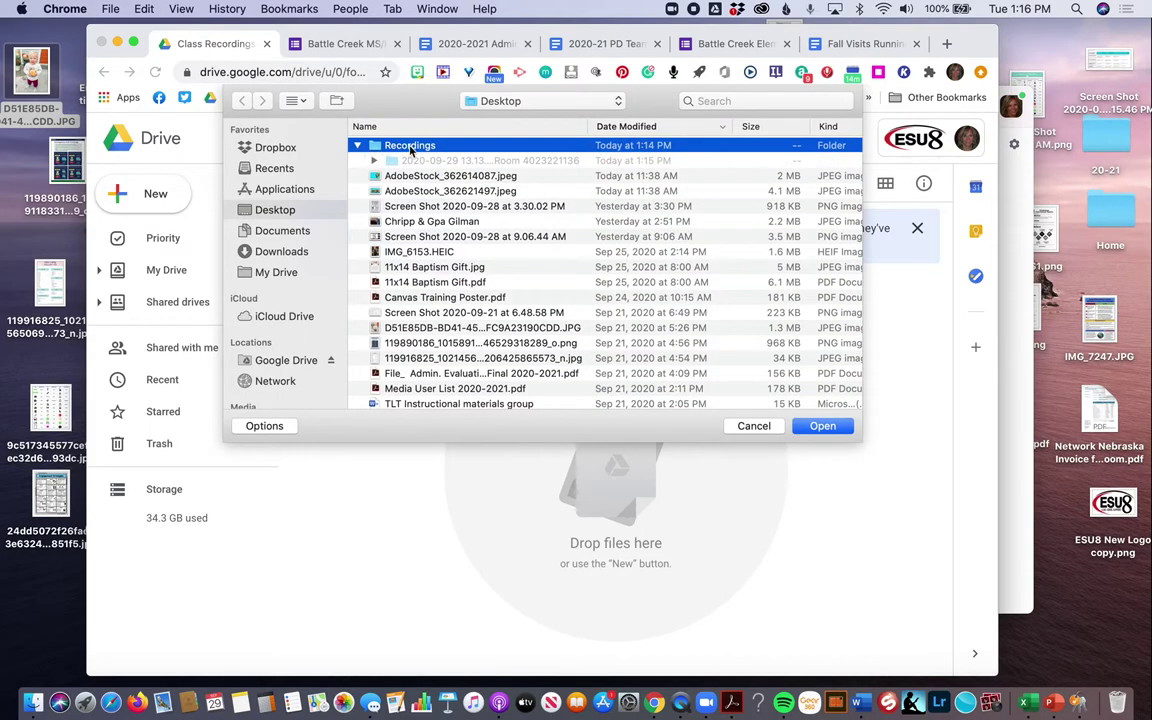
left_click(358, 146)
left_click(374, 160)
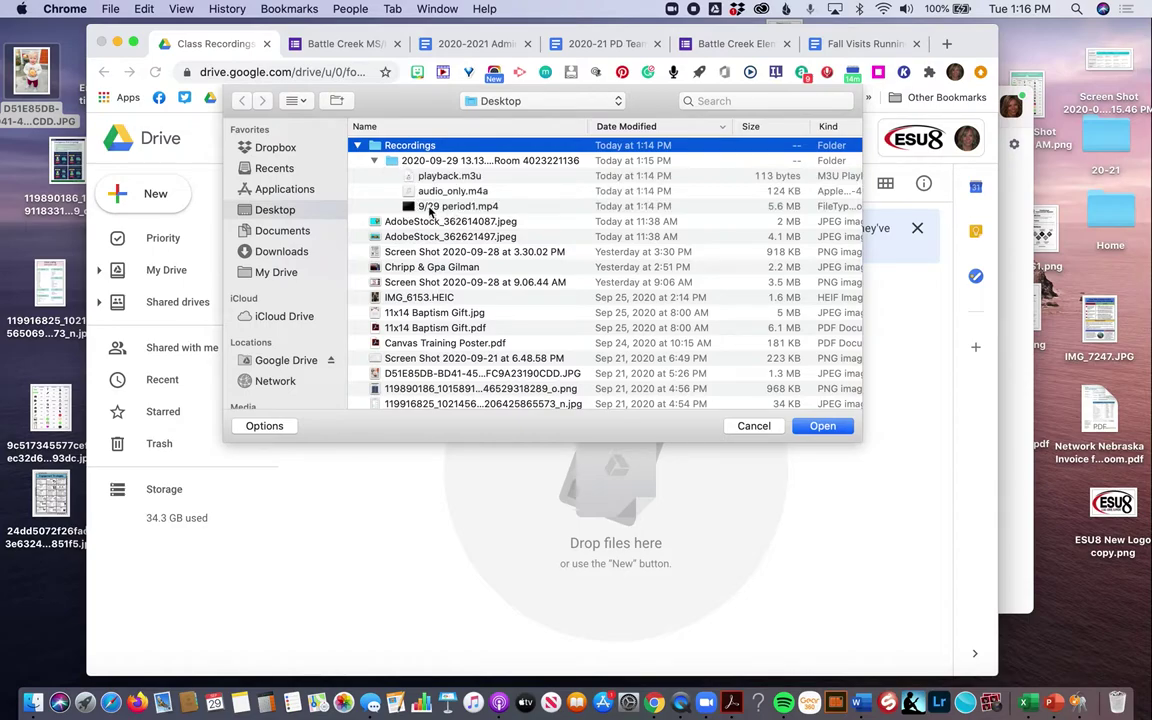
left_click(474, 207)
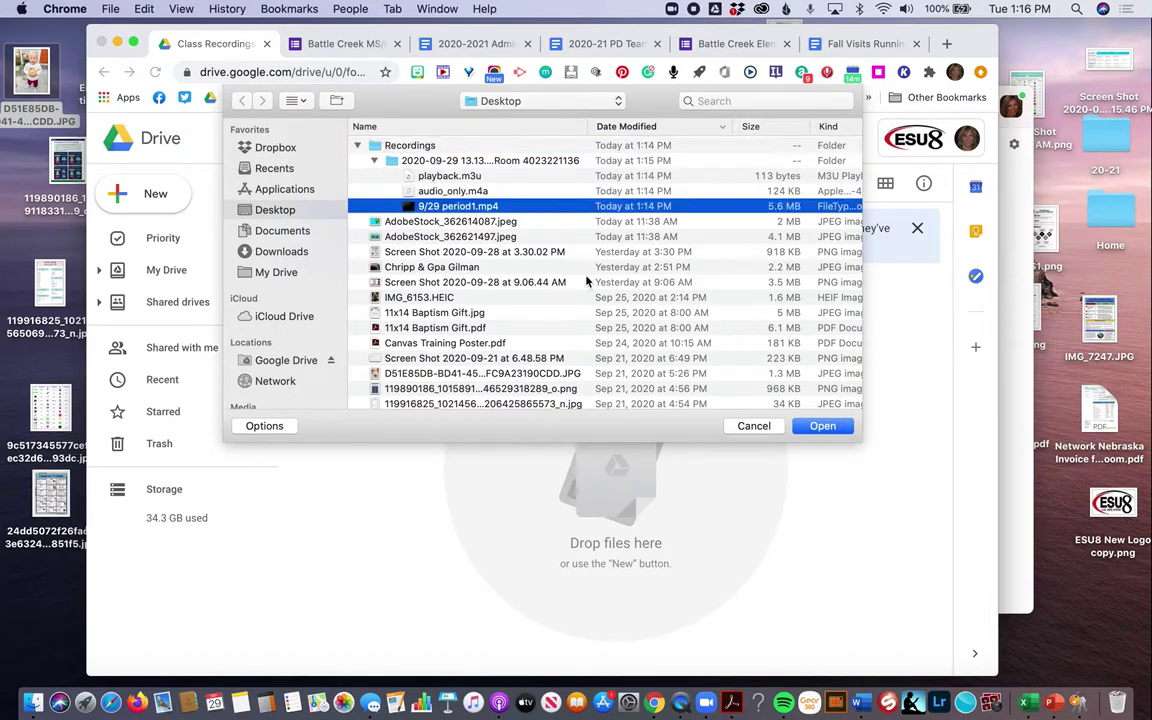
left_click(836, 432)
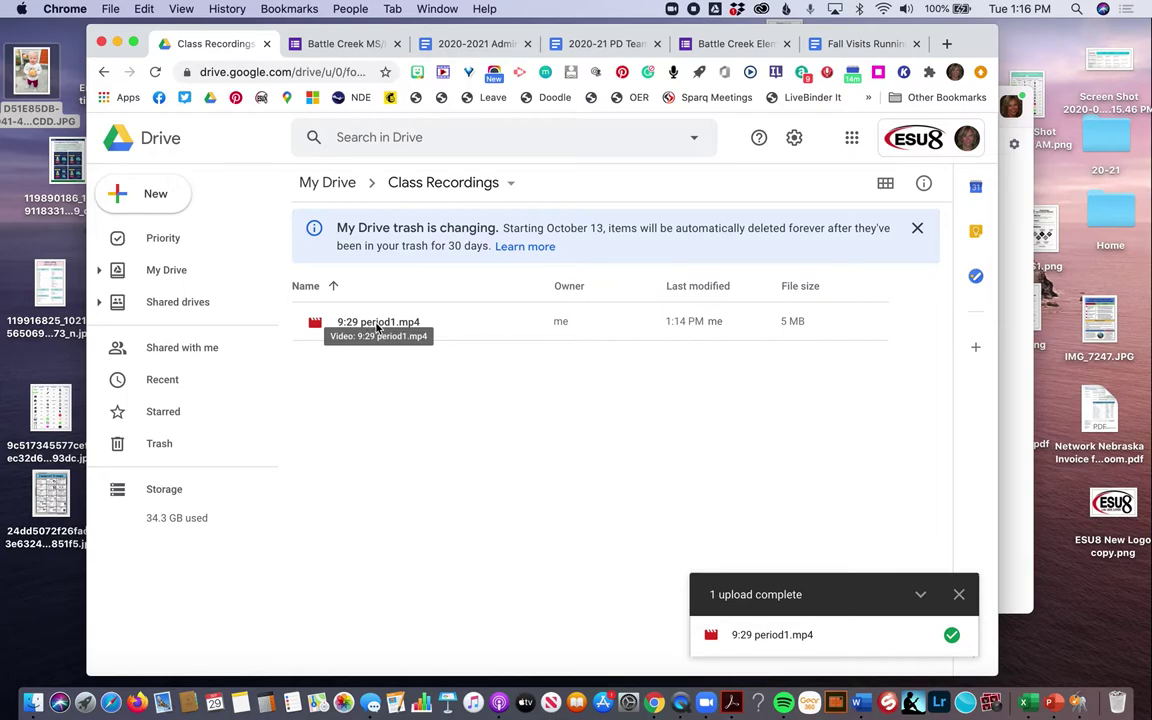
left_click(959, 594)
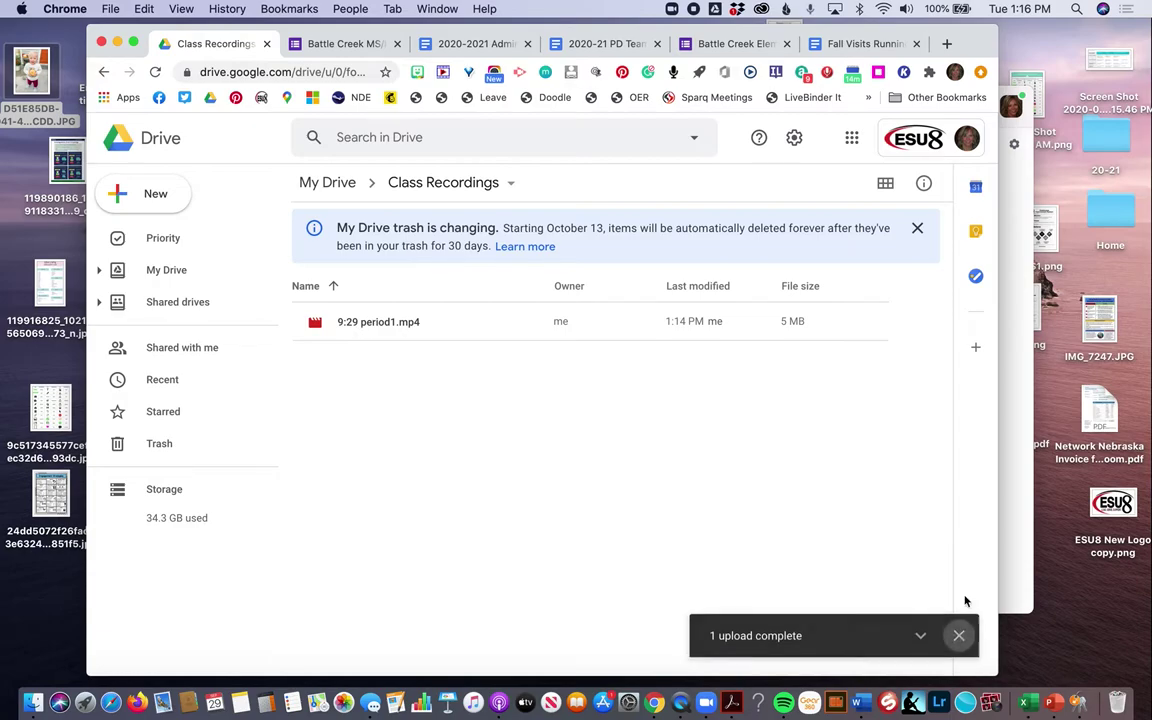
Play the start of the uploaded period1 video to check it, and pause it.
double_click(400, 327)
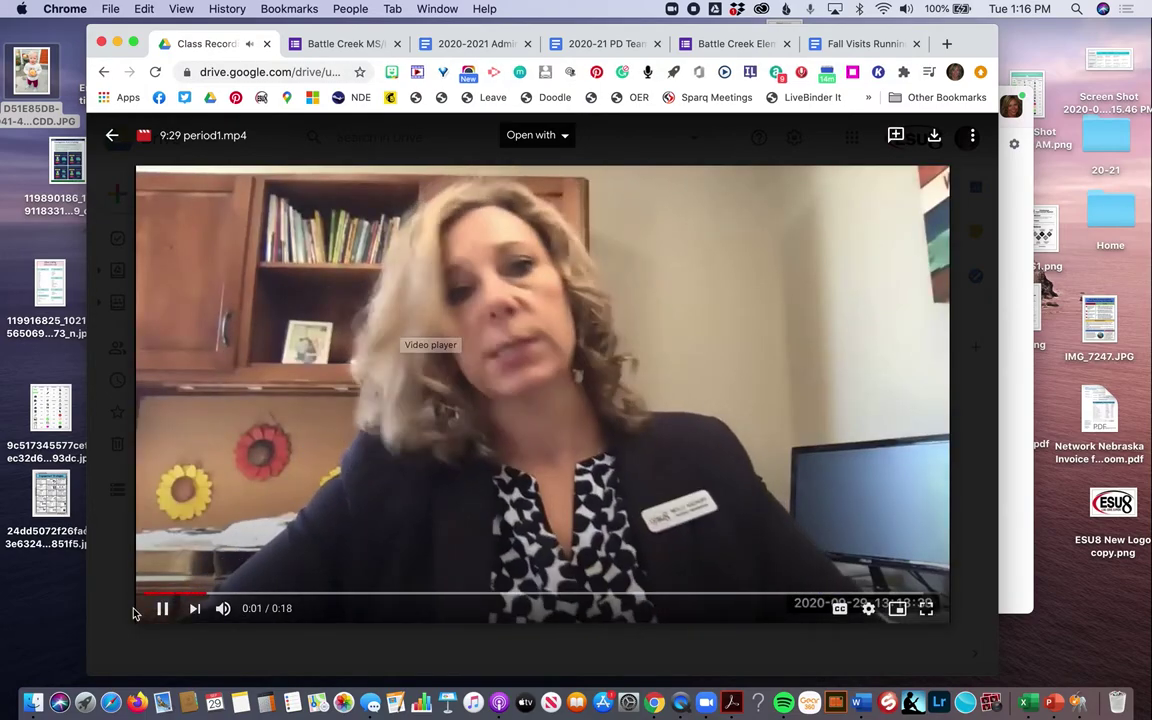
left_click(162, 608)
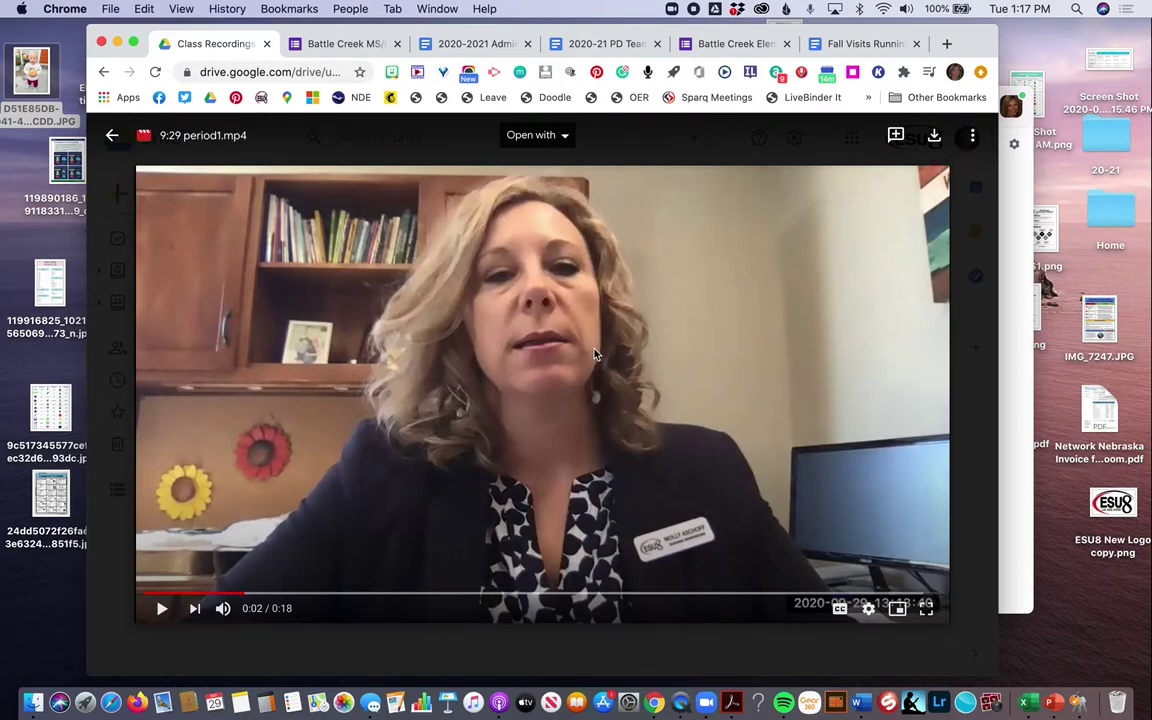
Set the video's link sharing to "Anyone with the link" and copy the link.
left_click(972, 135)
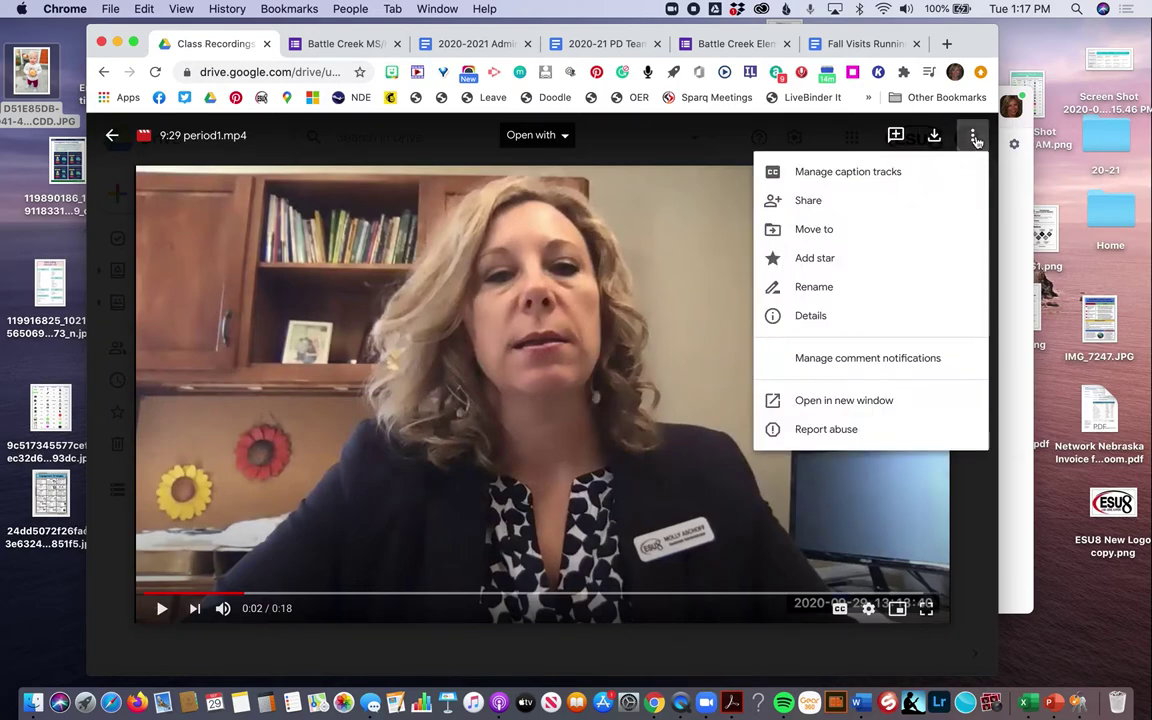
left_click(810, 201)
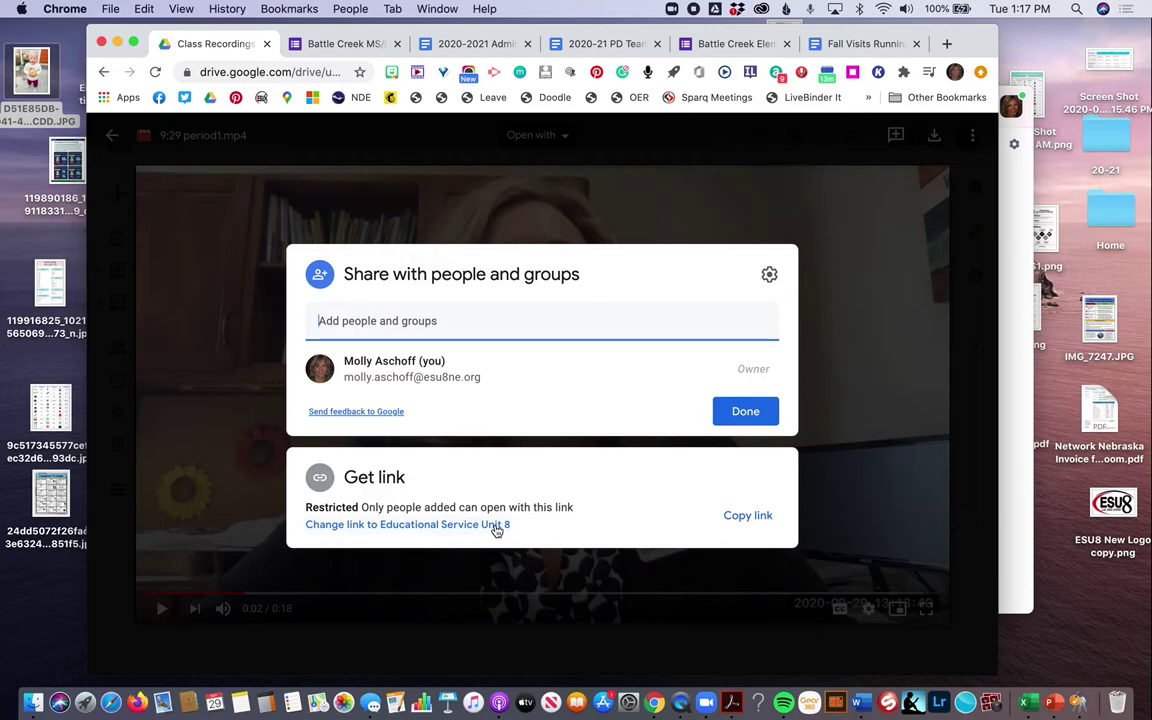
left_click(496, 525)
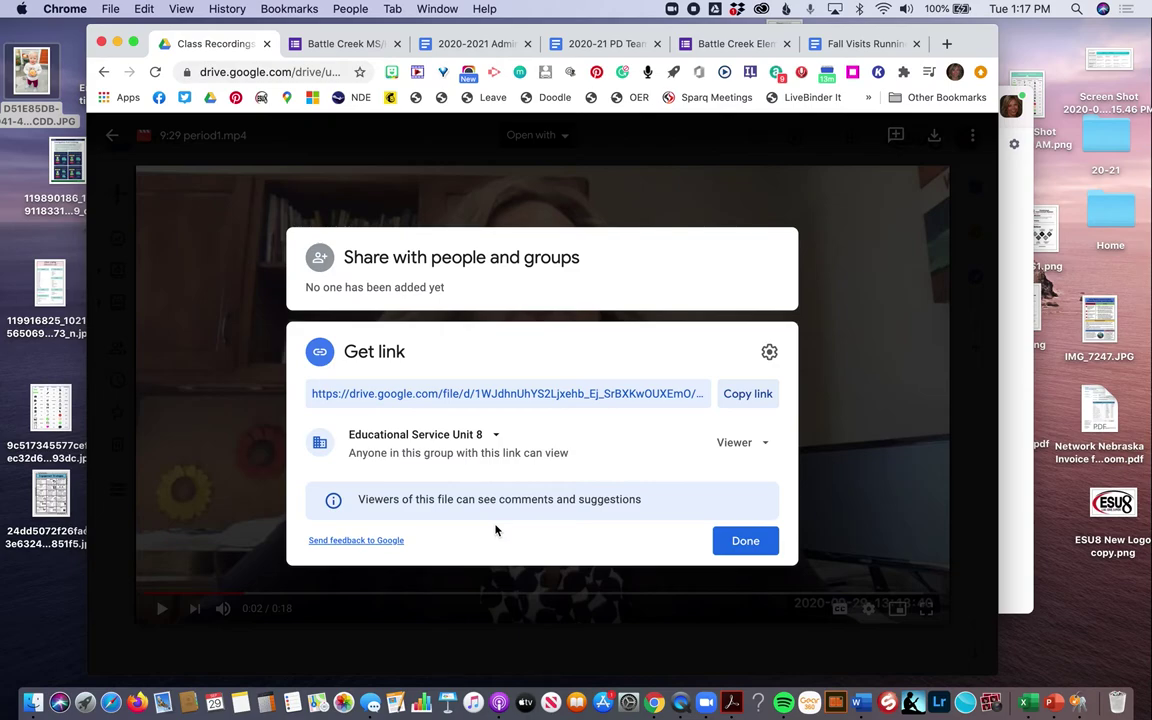
left_click(497, 438)
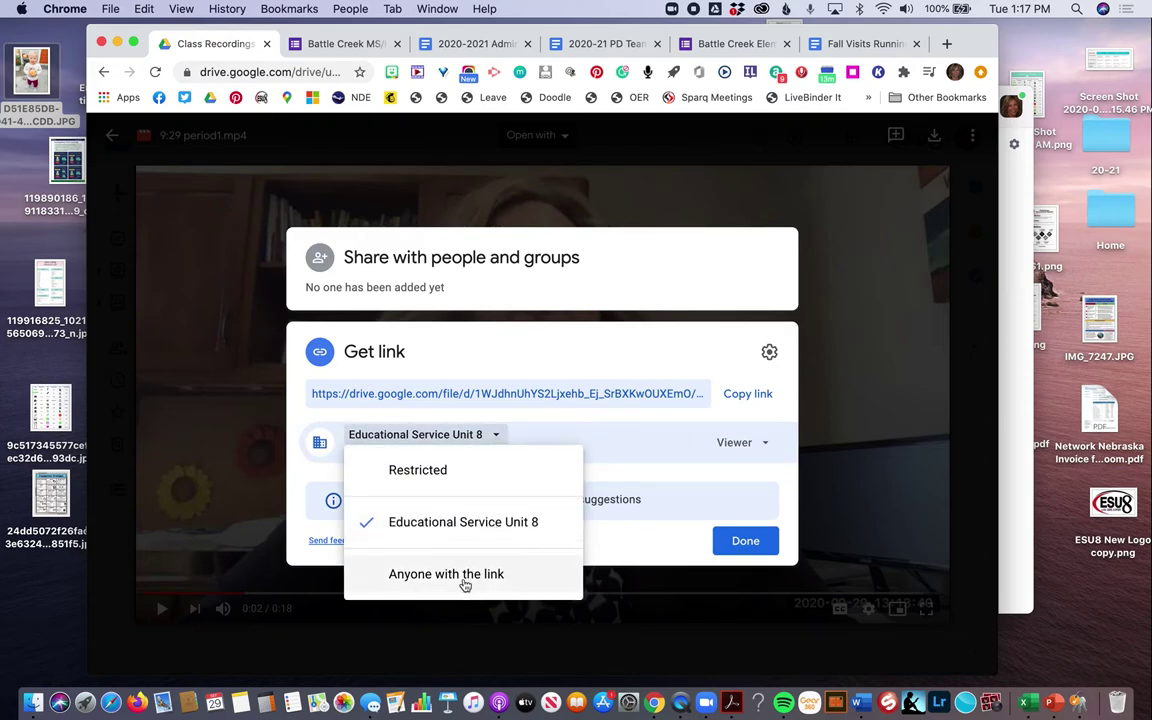
left_click(463, 578)
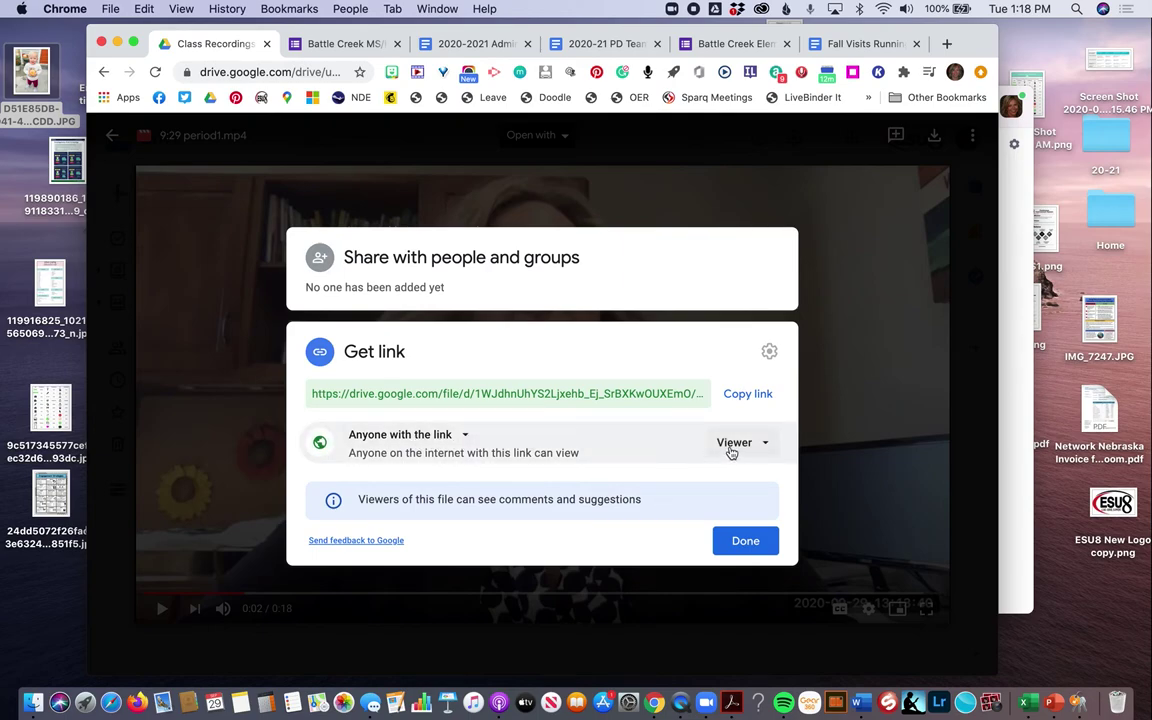
left_click(757, 396)
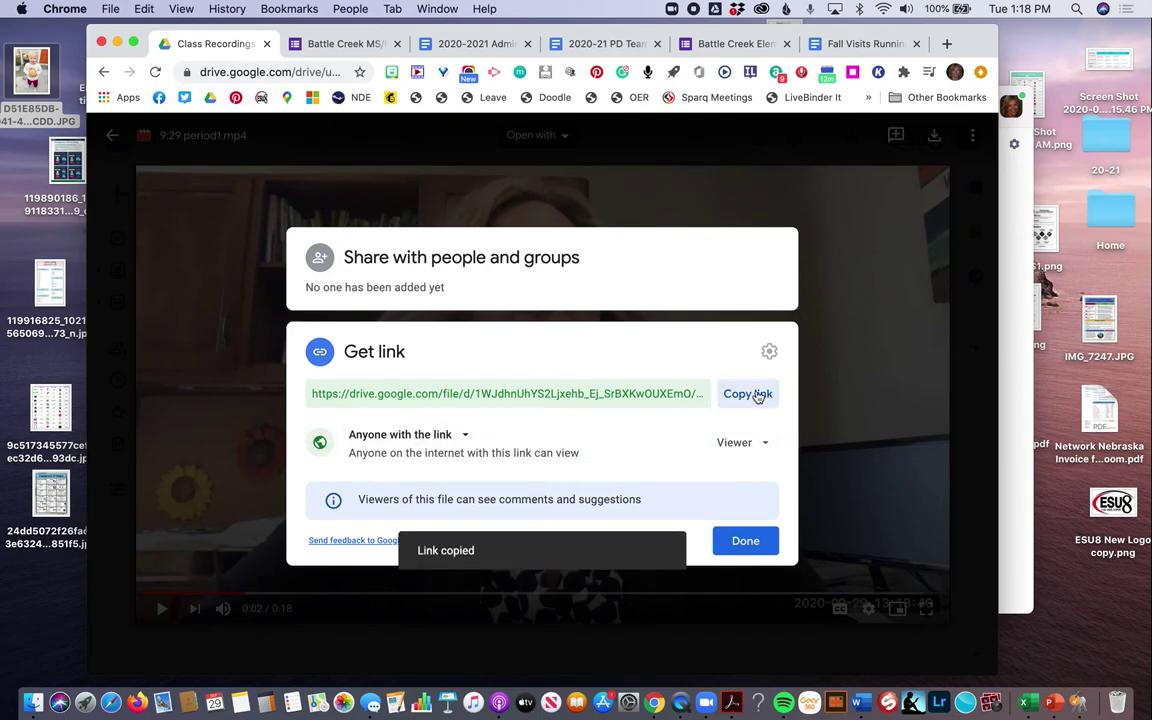
left_click(757, 543)
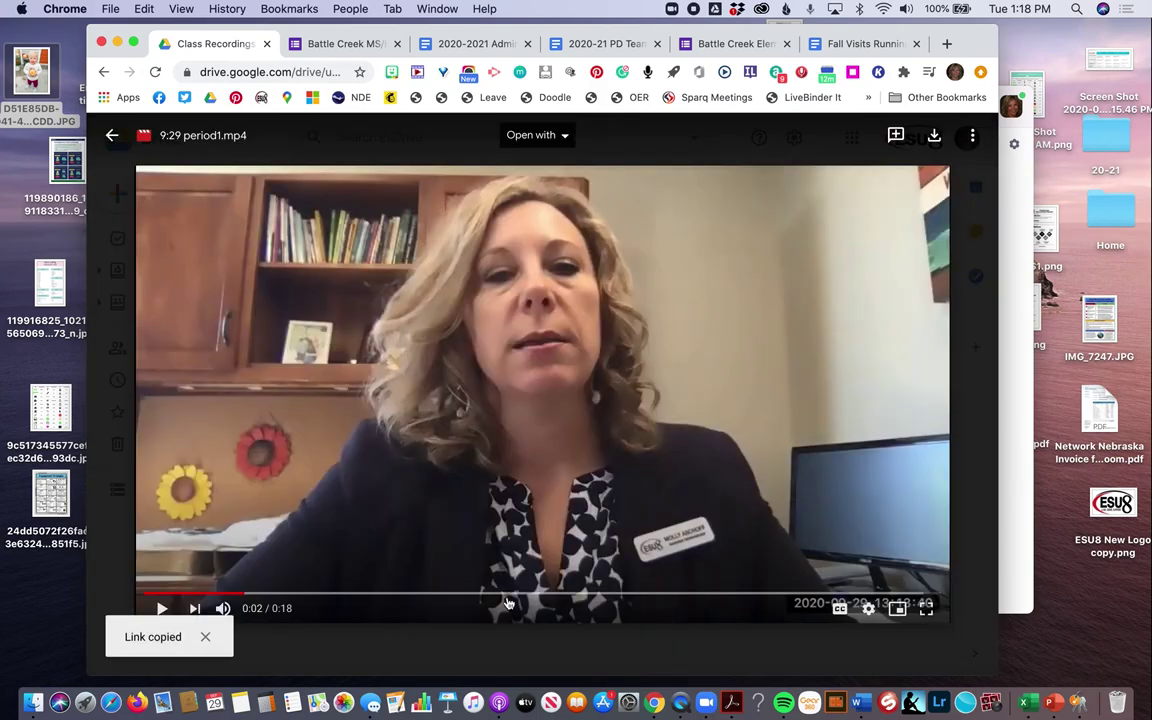